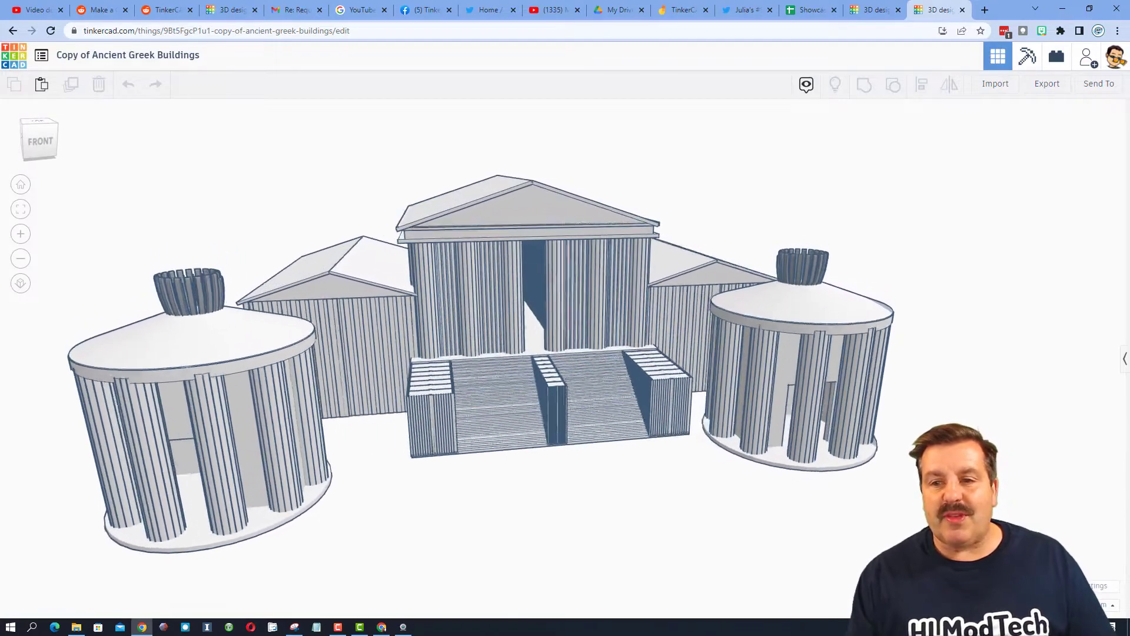
# Ungroup the roof assembly of the right-hand round building in the Greek buildings design.
pyautogui.click(802, 307)
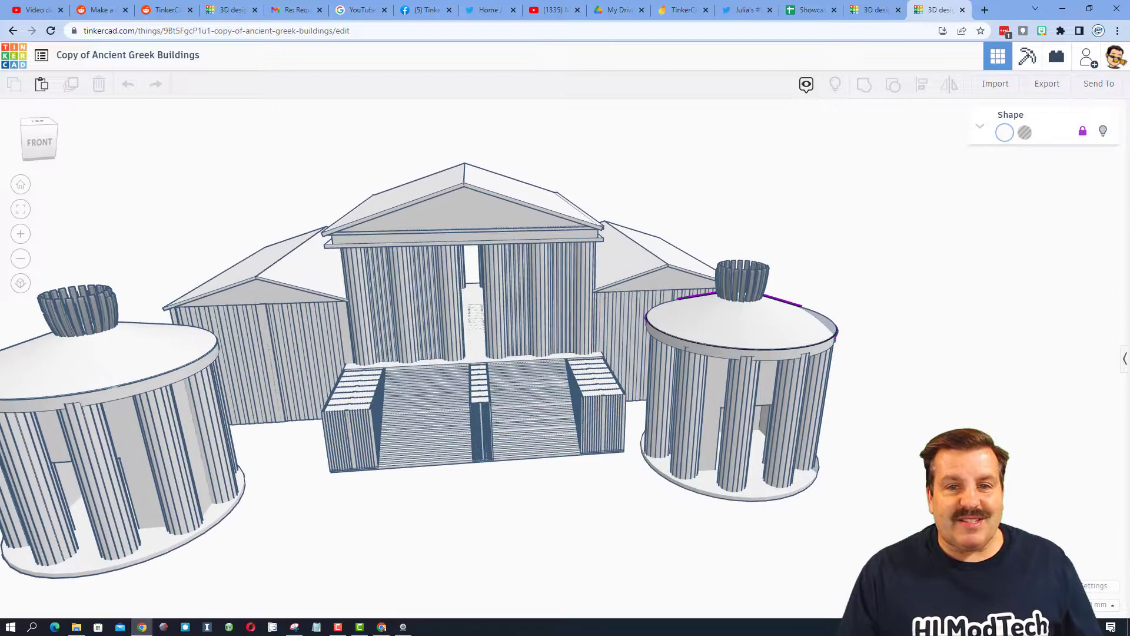
pyautogui.click(519, 302)
pyautogui.click(541, 302)
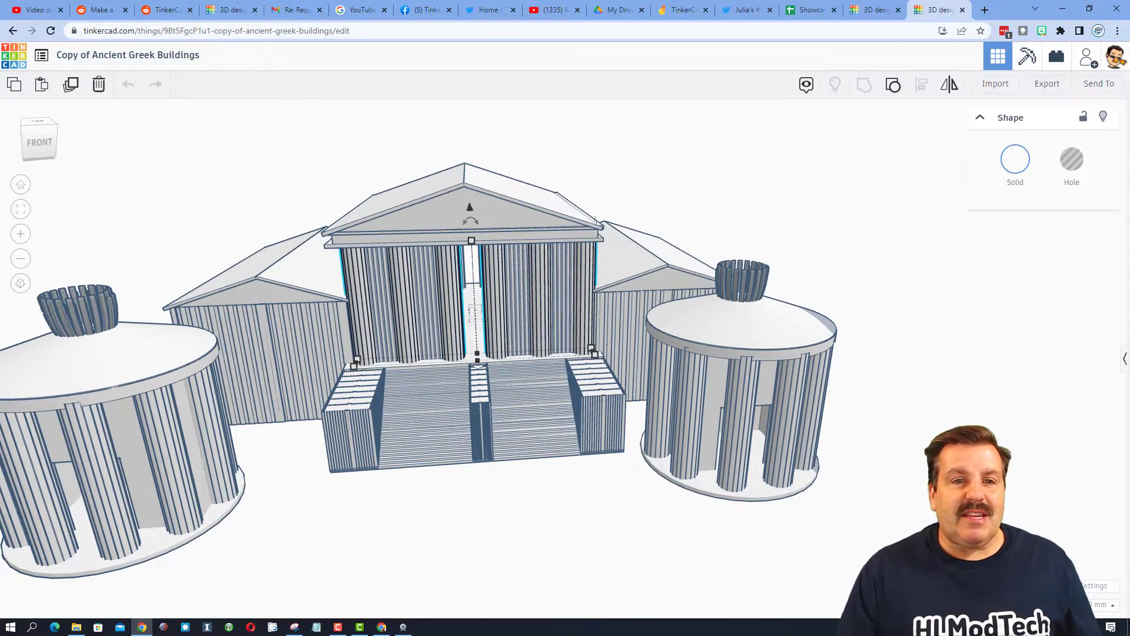
pyautogui.click(739, 324)
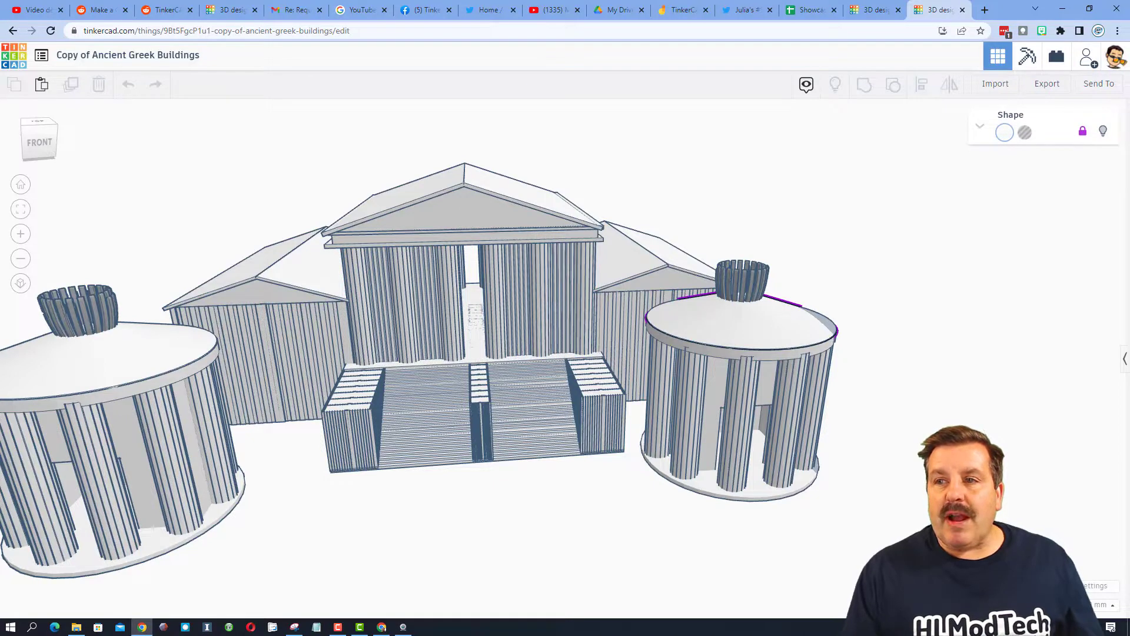
pyautogui.click(765, 320)
pyautogui.press('Escape')
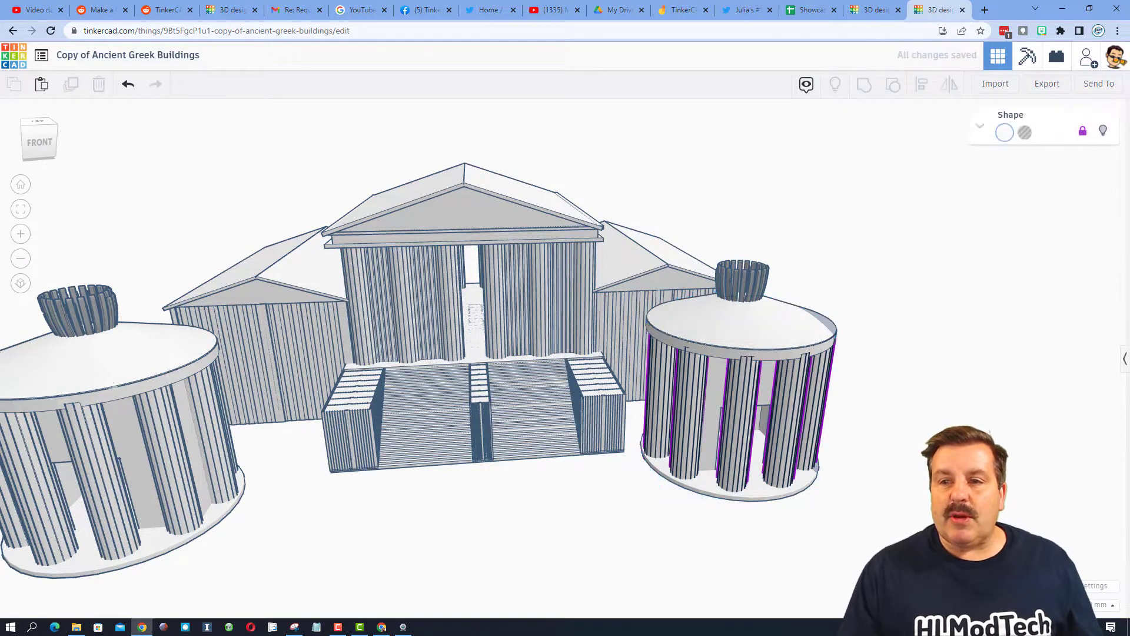
# Ungroup the ring of columns beneath the right-hand round building's roof into separate columns.
pyautogui.click(730, 412)
pyautogui.click(765, 322)
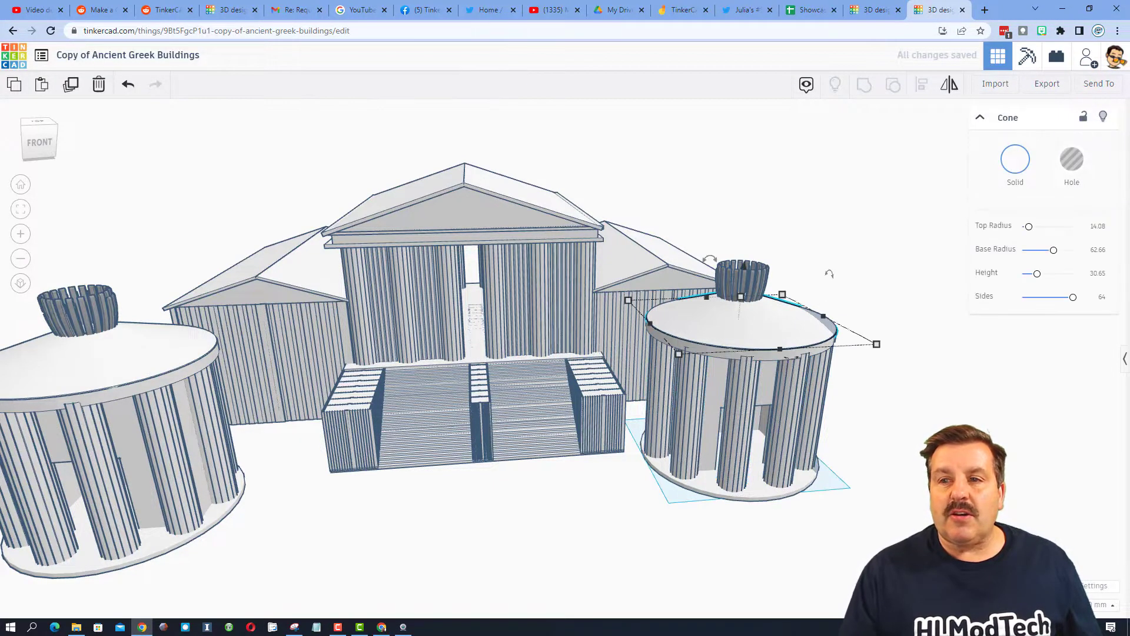
pyautogui.moveTo(766, 353); pyautogui.dragTo(766, 322, button='right')
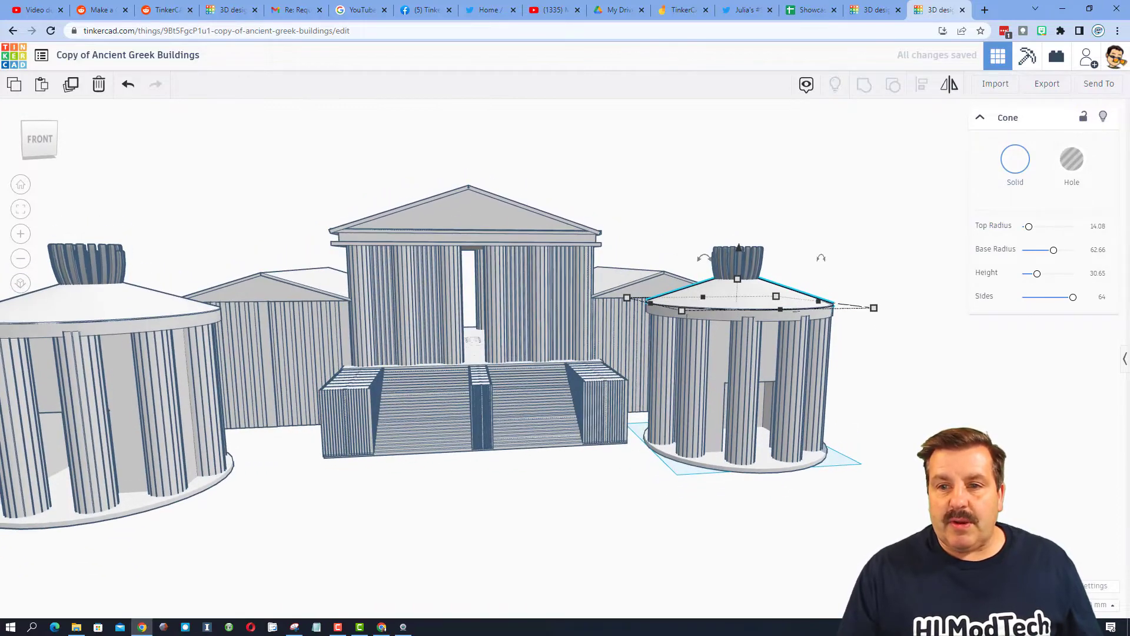
pyautogui.click(766, 315)
pyautogui.click(745, 365)
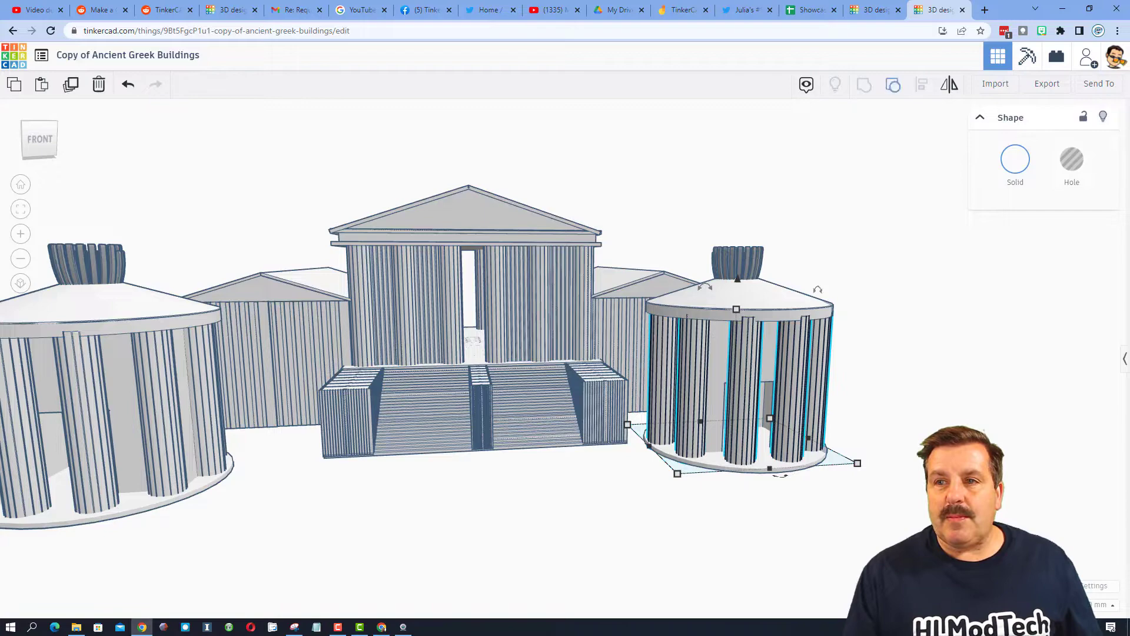
pyautogui.click(892, 84)
pyautogui.scroll(4, 840, 412)
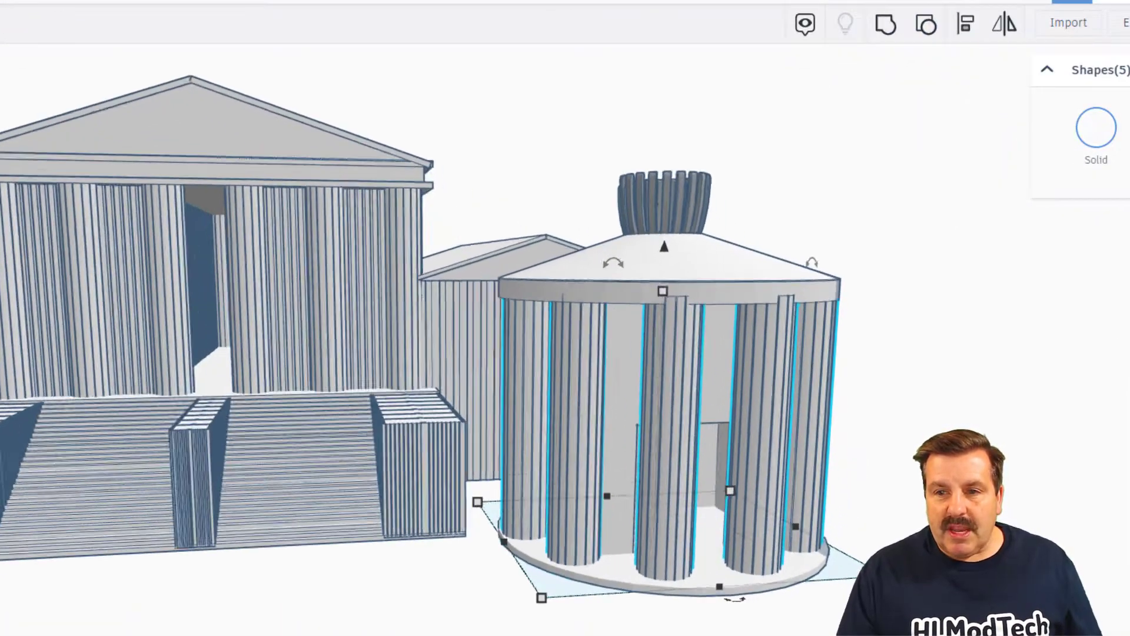
pyautogui.scroll(3, 856, 441)
pyautogui.press('Escape')
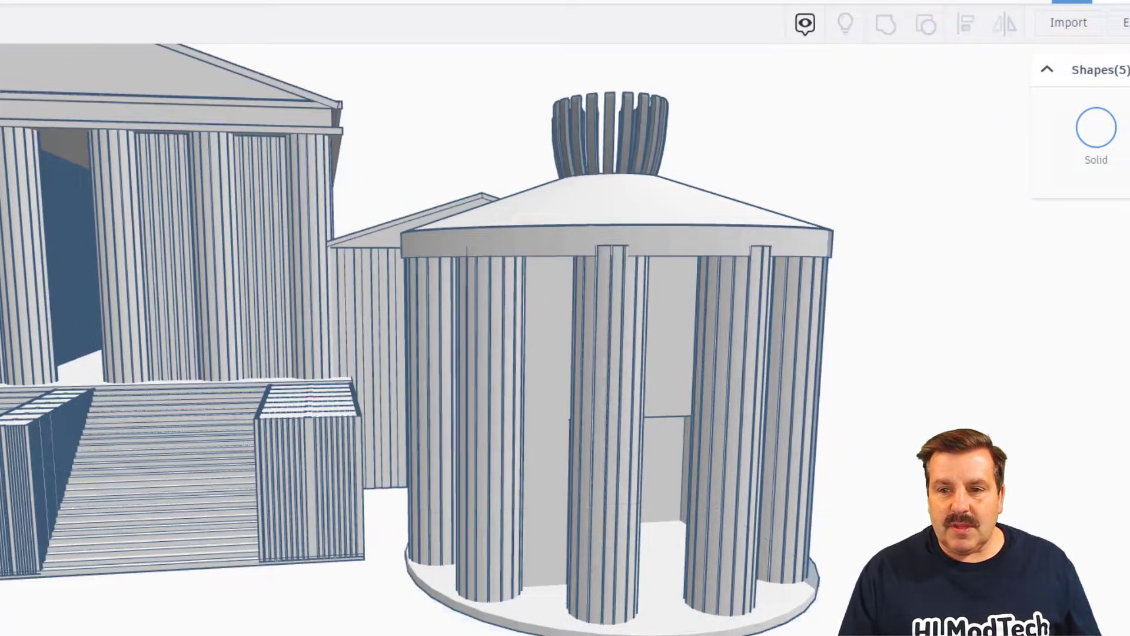
# Ungroup one front column of the round building repeatedly until its cylinder and thin fluting pieces are separate shapes.
pyautogui.click(727, 435)
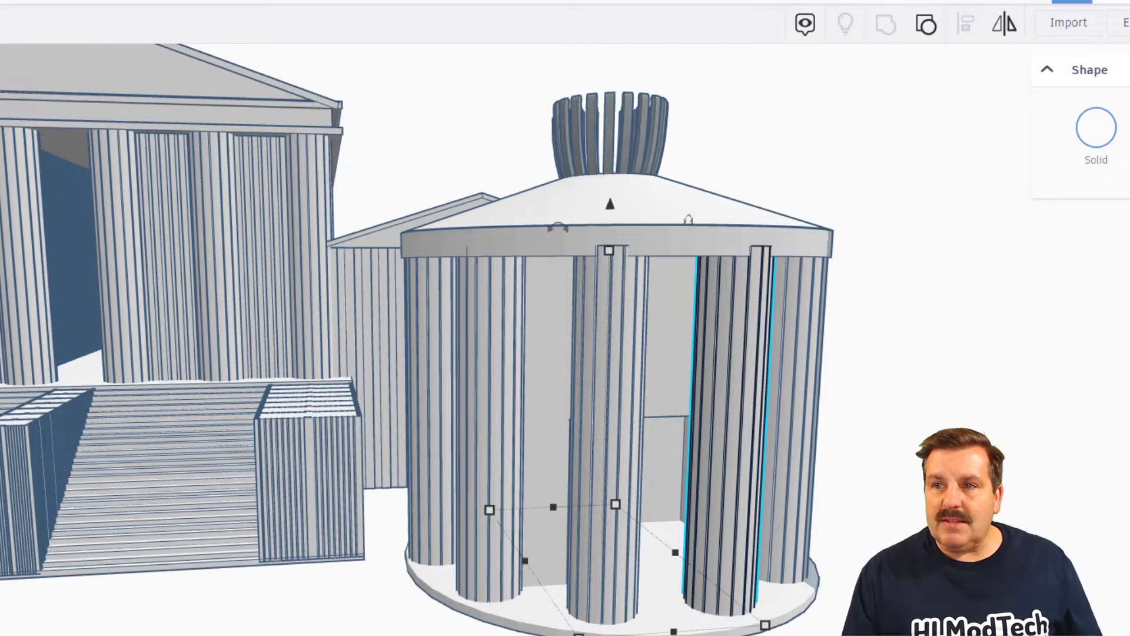
pyautogui.hotkey('ctrl', 'shift', 'g')
pyautogui.press('f')
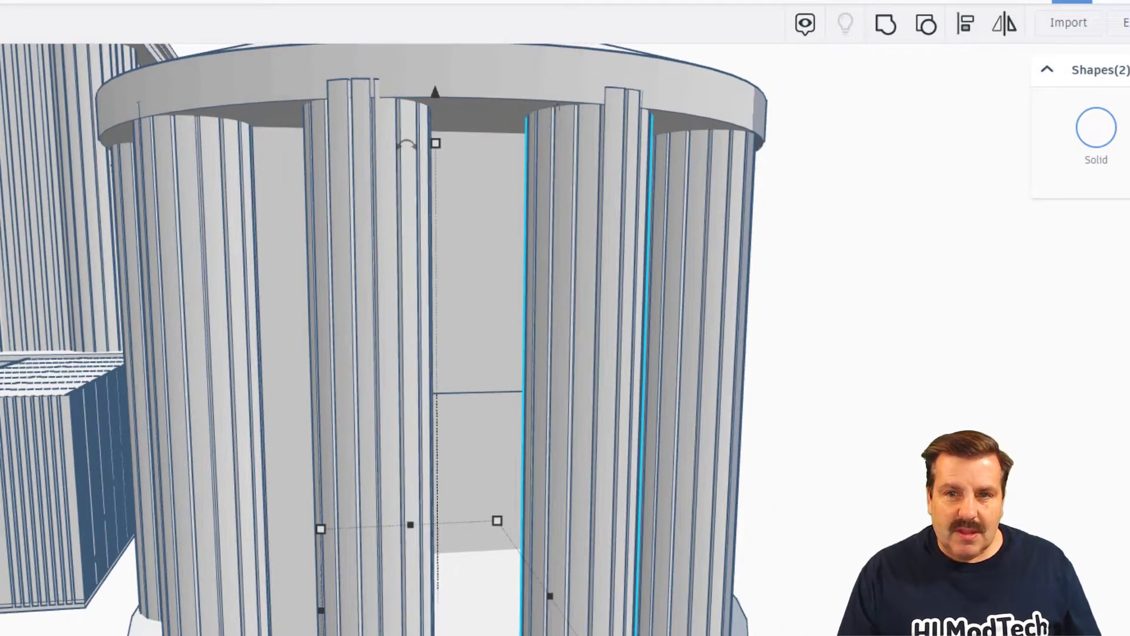
pyautogui.moveTo(506, 283); pyautogui.dragTo(437, 256, button='right')
pyautogui.click(366, 338)
pyautogui.click(471, 330)
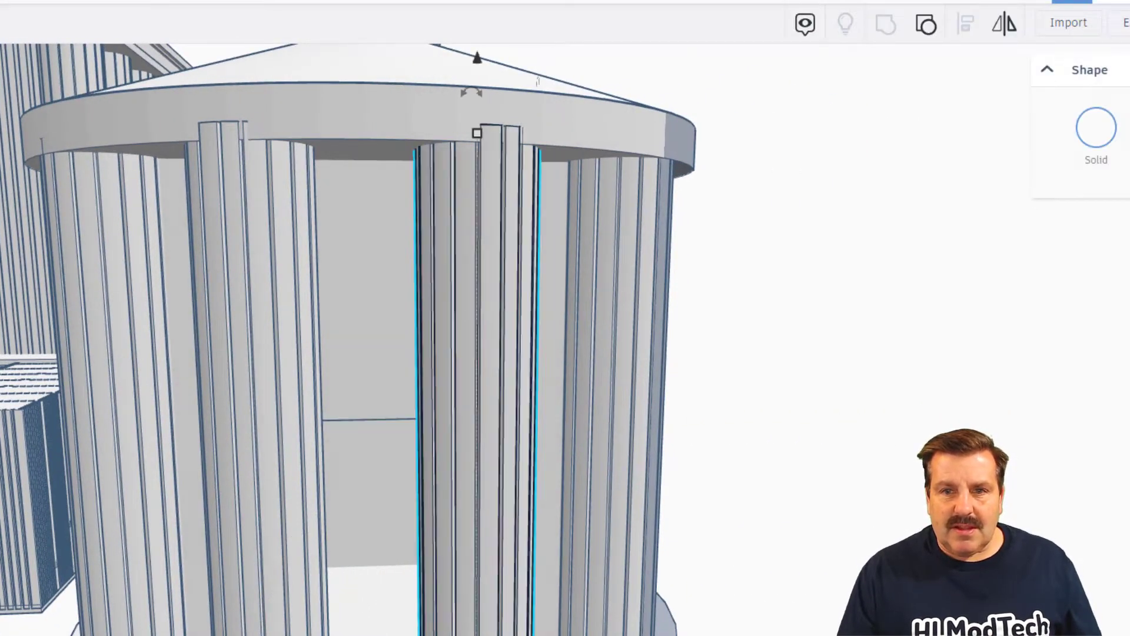
pyautogui.hotkey('ctrl', 'shift', 'g')
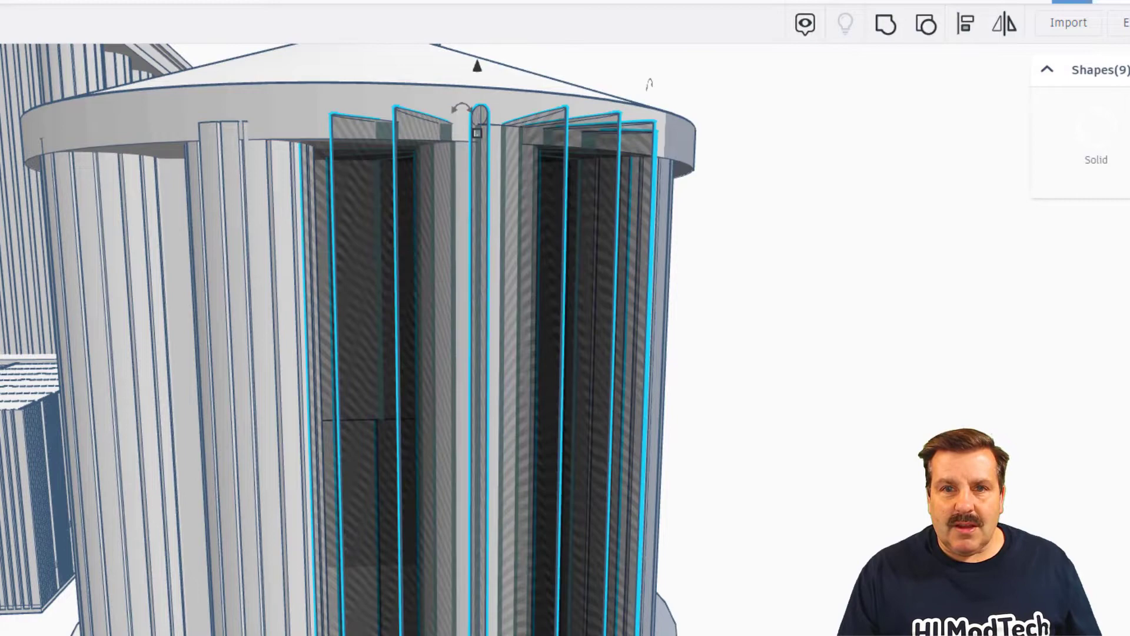
pyautogui.moveTo(471, 329); pyautogui.dragTo(418, 445, button='right')
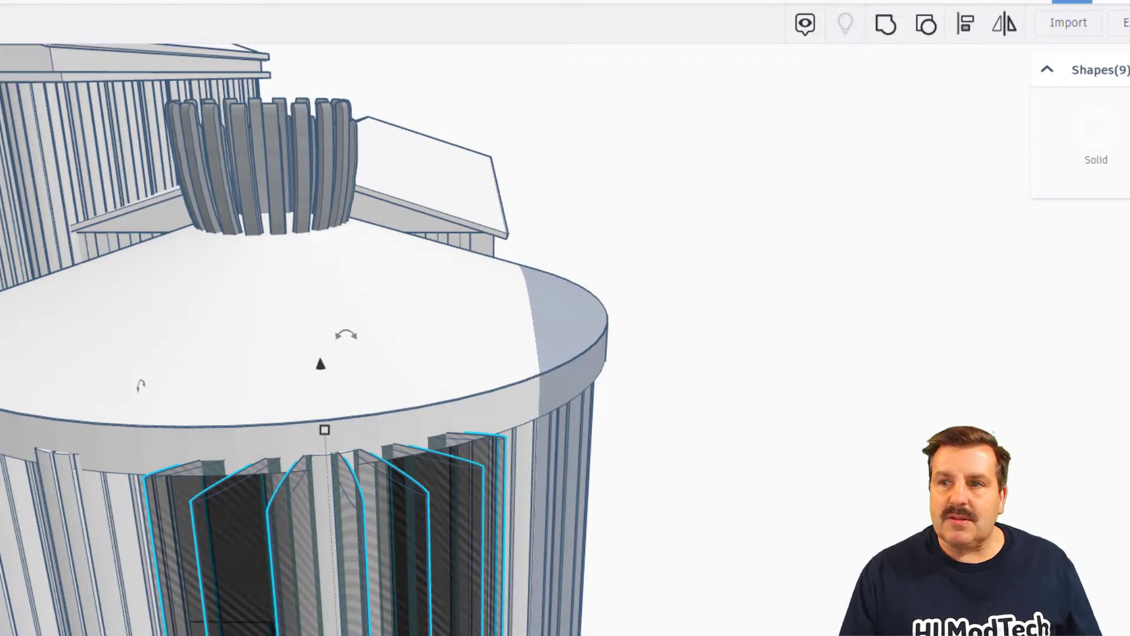
pyautogui.hotkey('ctrl', 'shift', 'g')
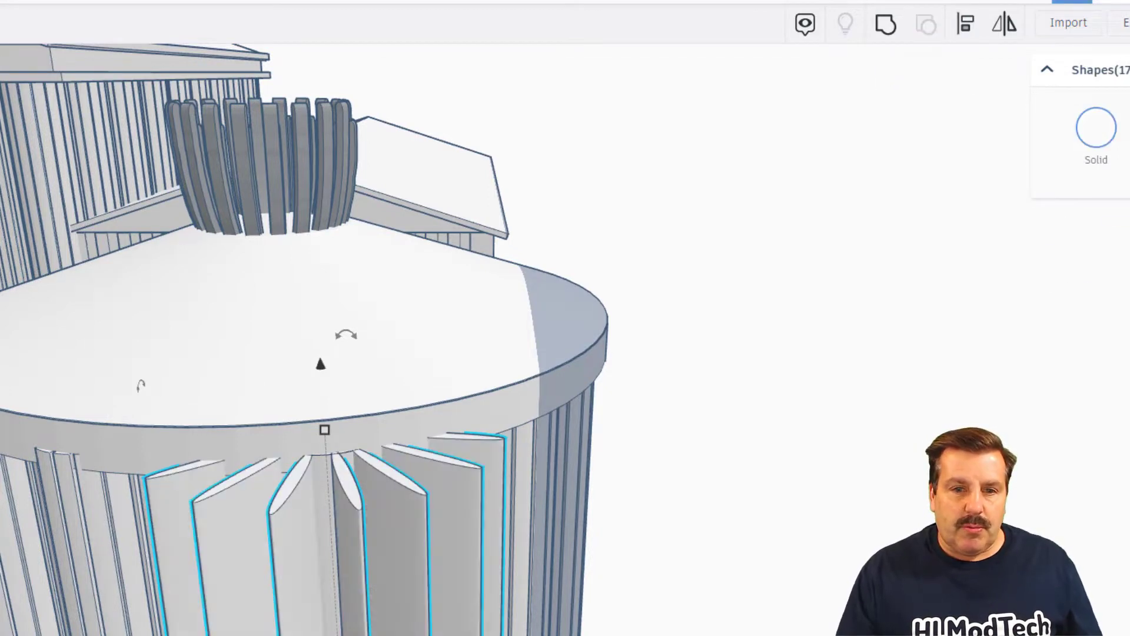
# Hide the round building's roof cone and the ring below it to expose the ungrouped column's construction.
pyautogui.moveTo(412, 412)
pyautogui.mouseDown(button='right')
pyautogui.moveTo(416, 312)
pyautogui.moveTo(435, 367)
pyautogui.moveTo(425, 406)
pyautogui.mouseUp(button='right')
pyautogui.click(407, 301)
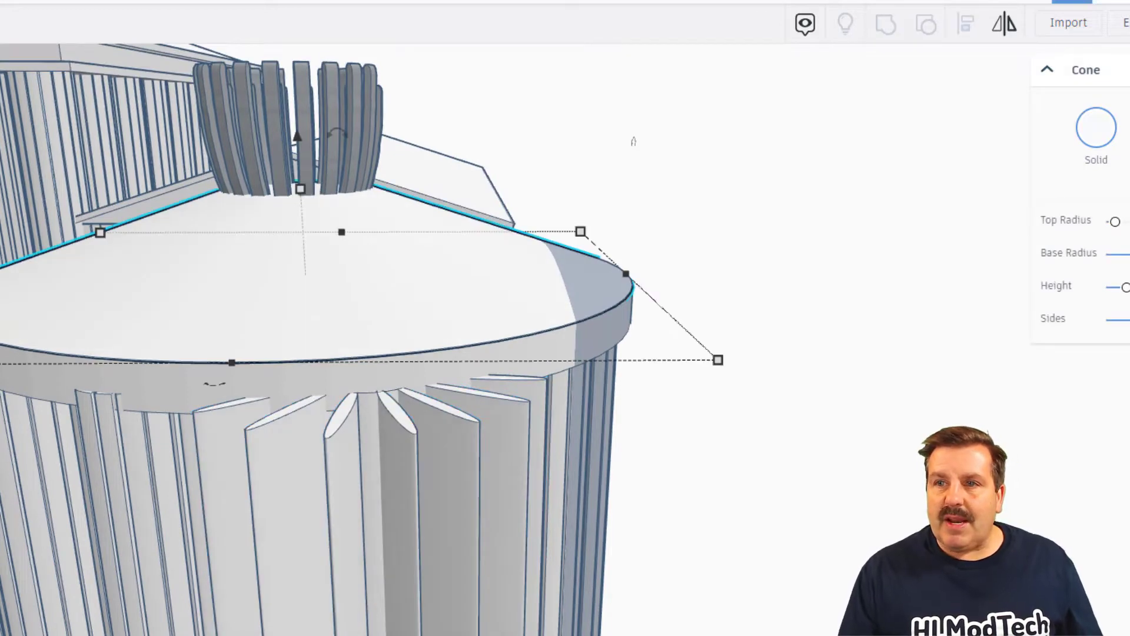
pyautogui.hotkey('ctrl', 'h')
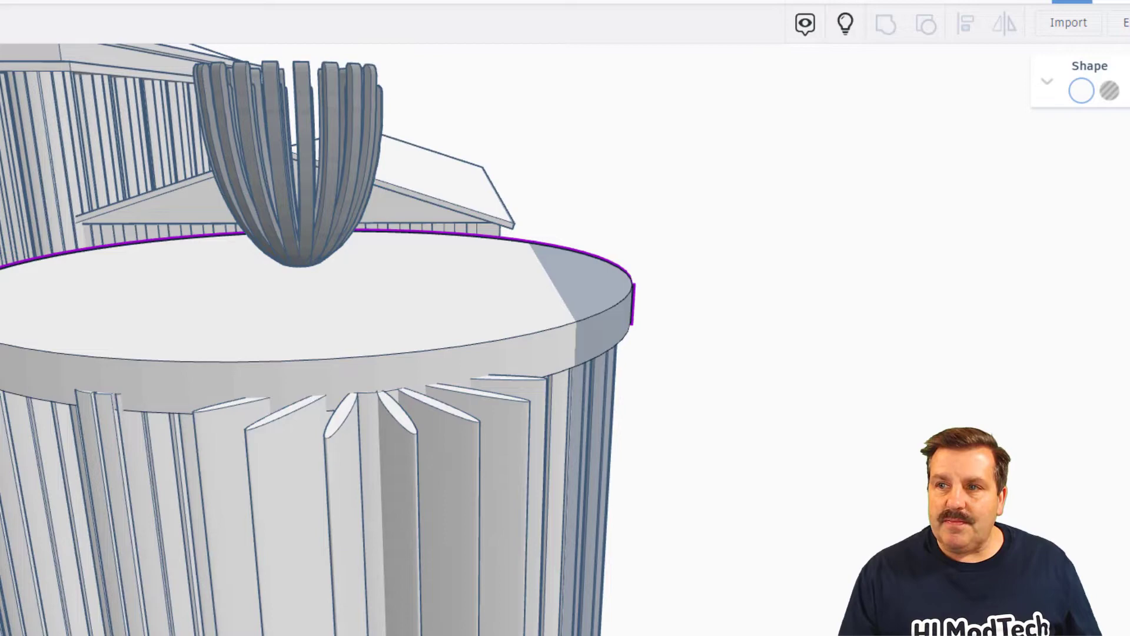
pyautogui.hotkey('ctrl', 'h')
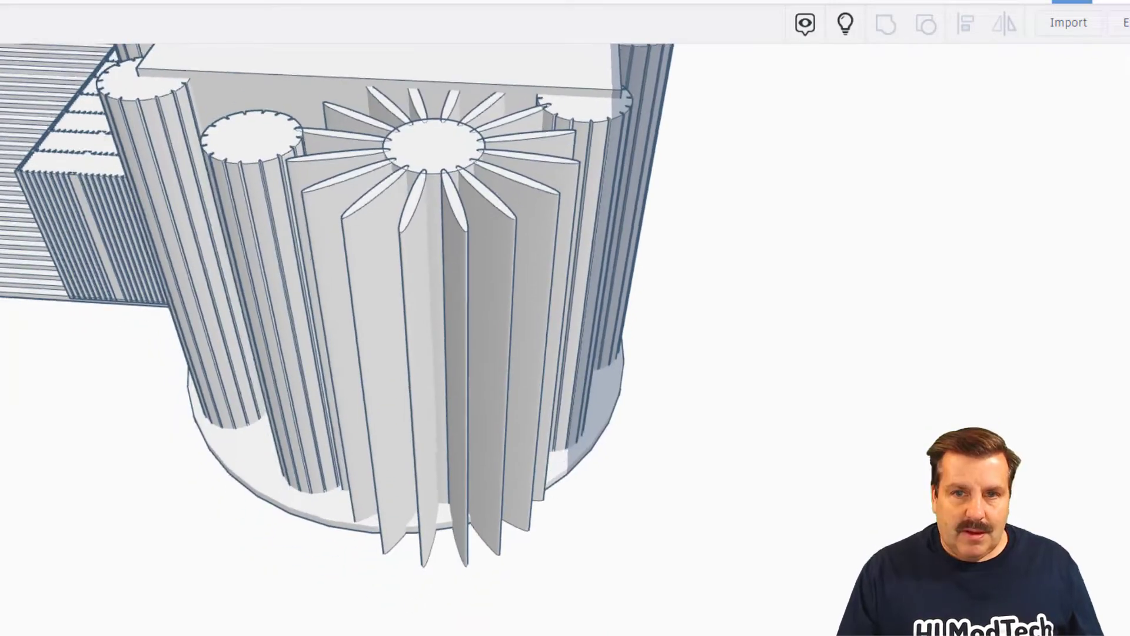
pyautogui.moveTo(412, 318); pyautogui.dragTo(405, 421, button='right')
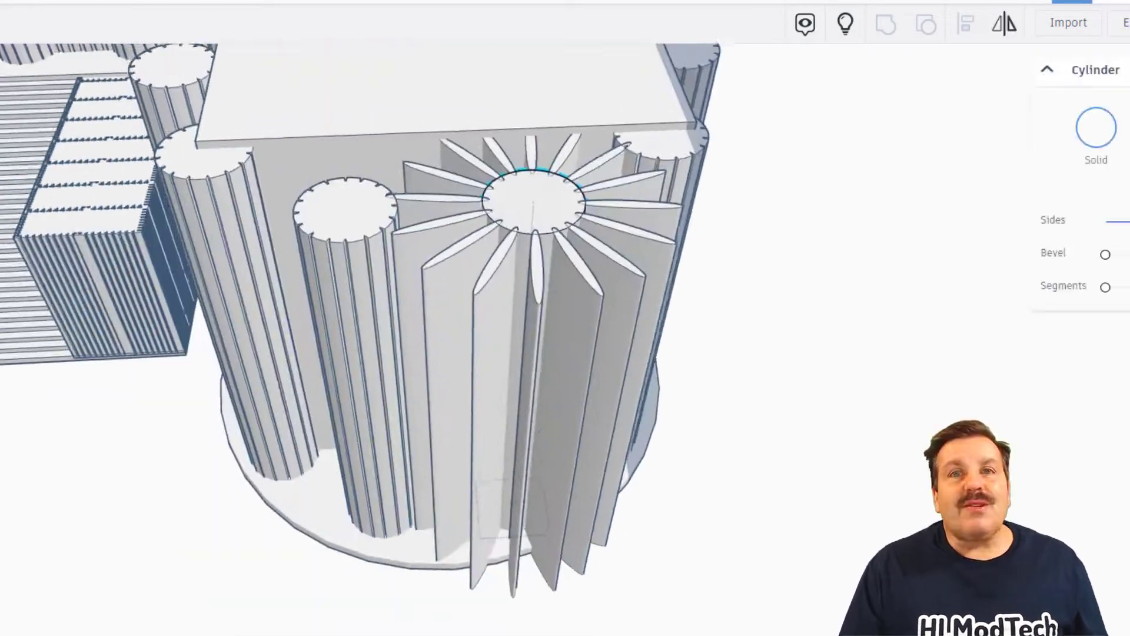
pyautogui.scroll(5, 353, 265)
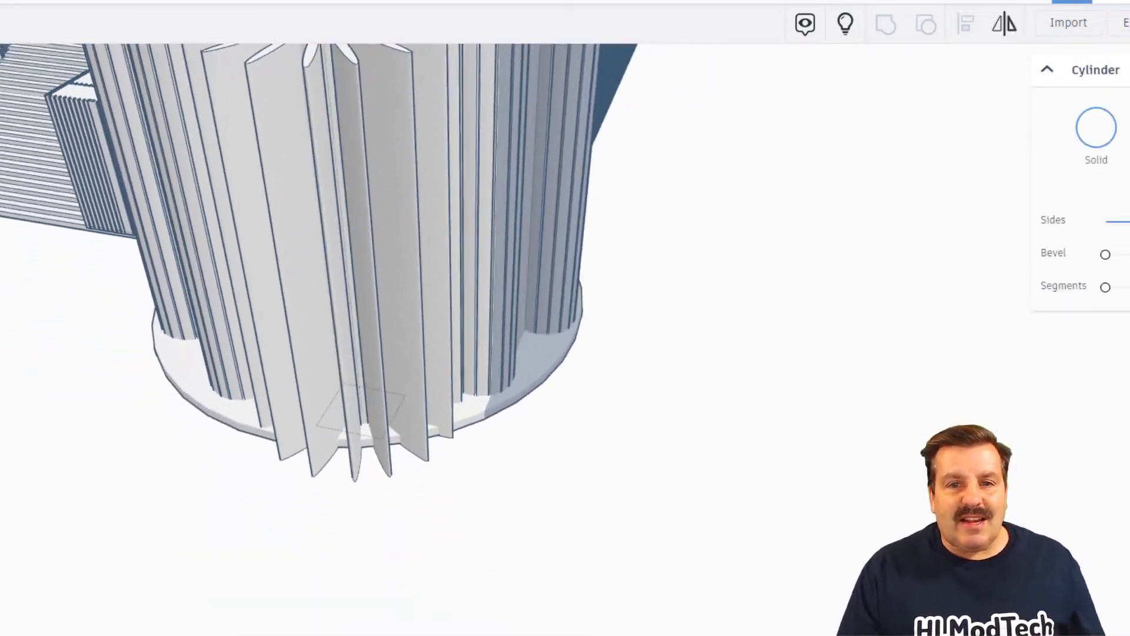
pyautogui.moveTo(365, 306); pyautogui.dragTo(562, 321, button='right')
# Ungroup the ridged side block at the right end of the temple staircase.
pyautogui.click(218, 294)
pyautogui.moveTo(236, 318); pyautogui.dragTo(279, 250, button='right')
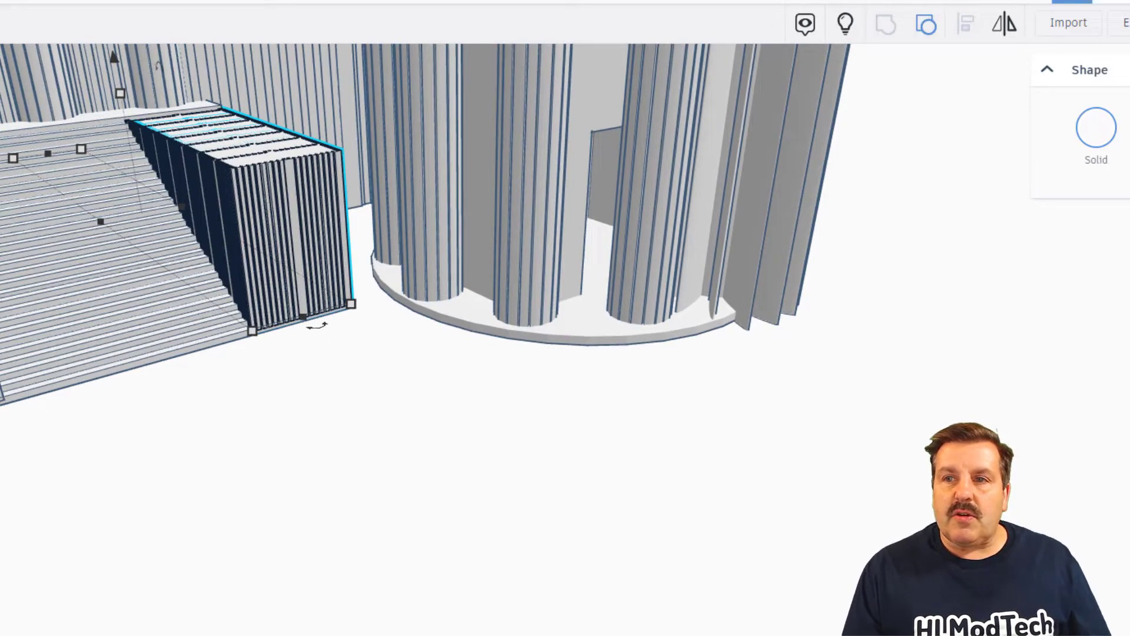
pyautogui.click(926, 24)
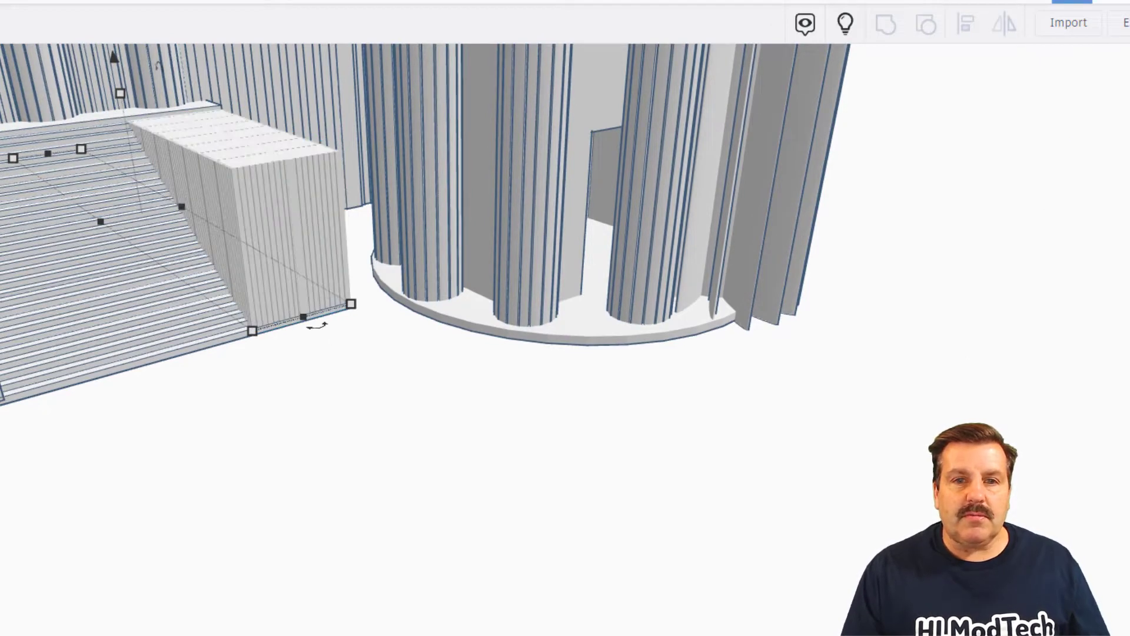
pyautogui.click(274, 306)
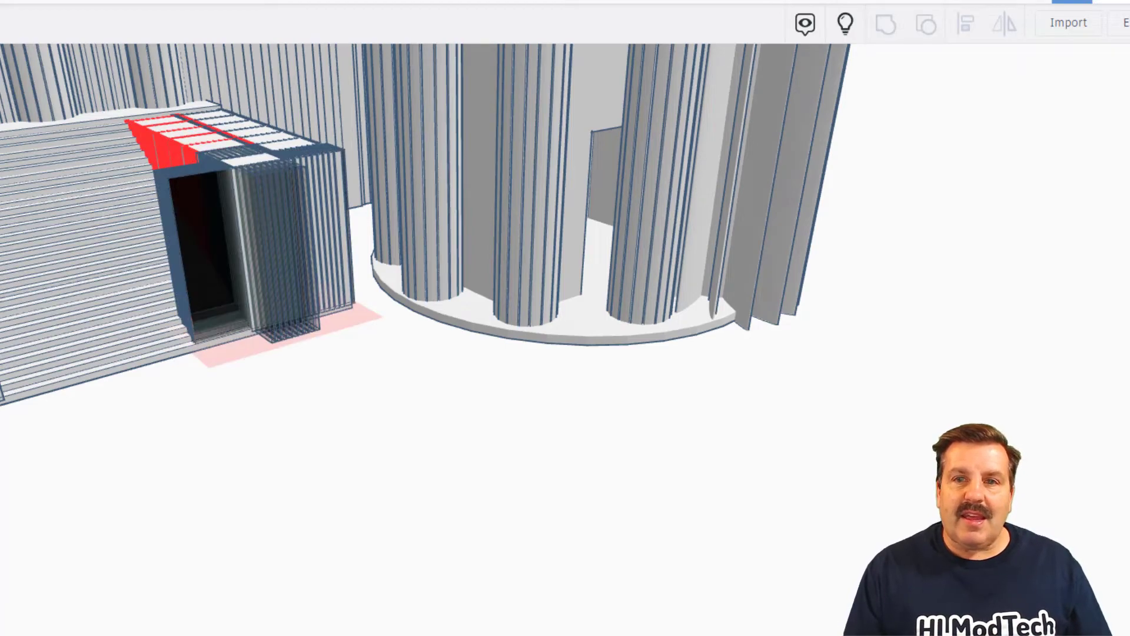
# Examine from several angles how the ungrouped staircase block is built from solid and hole shapes.
pyautogui.moveTo(412, 329); pyautogui.dragTo(477, 374, button='right')
pyautogui.scroll(1, 476, 375)
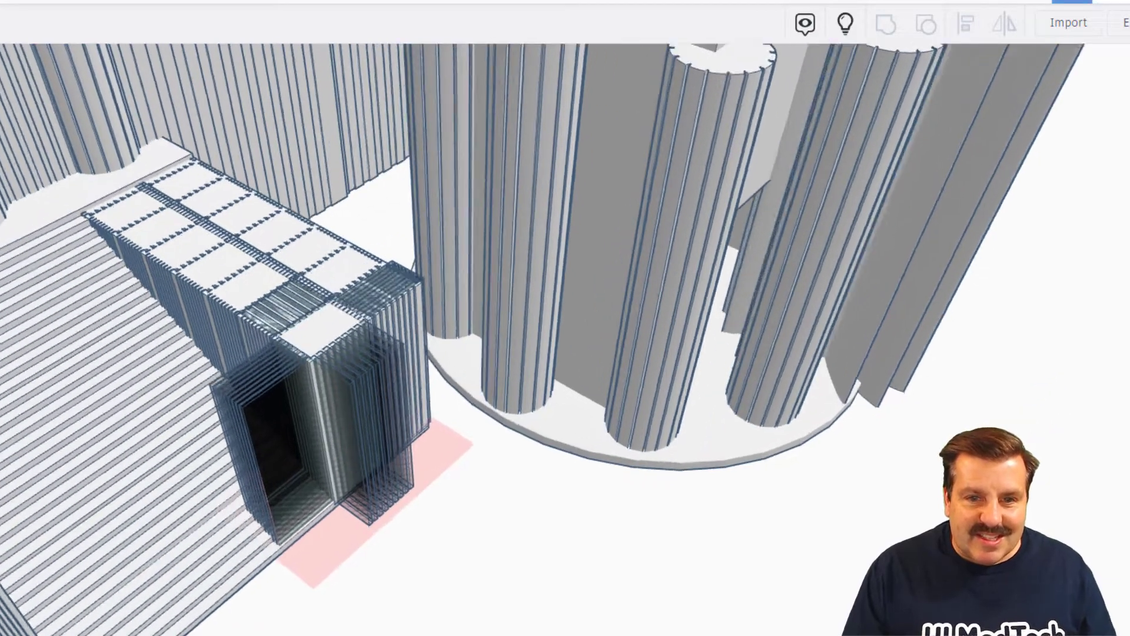
pyautogui.scroll(4, 342, 449)
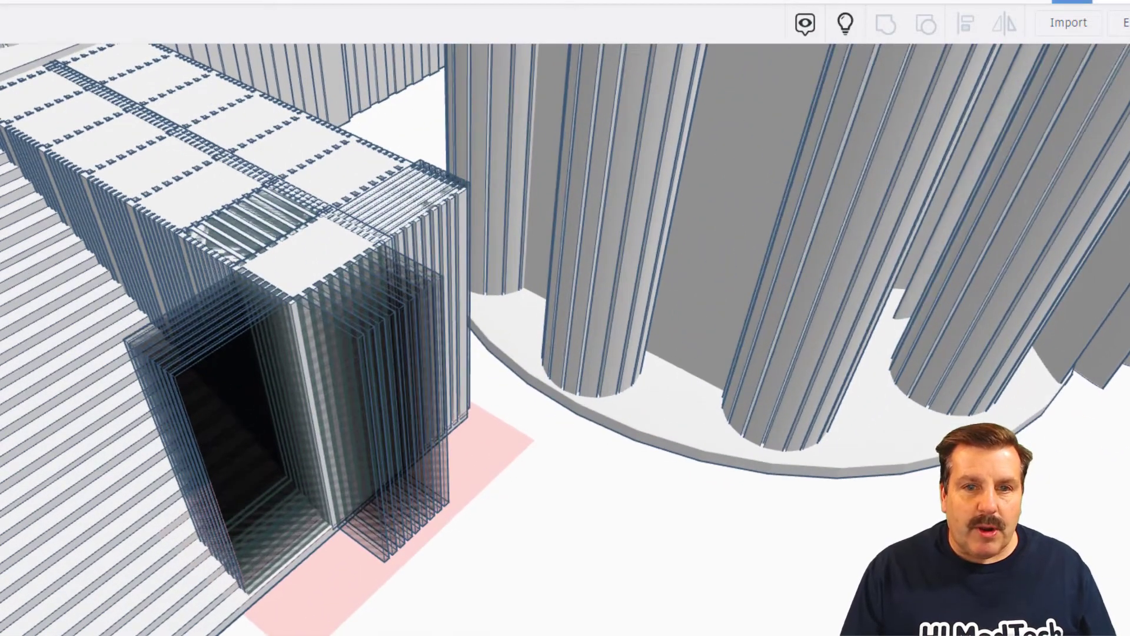
pyautogui.scroll(-3, 495, 418)
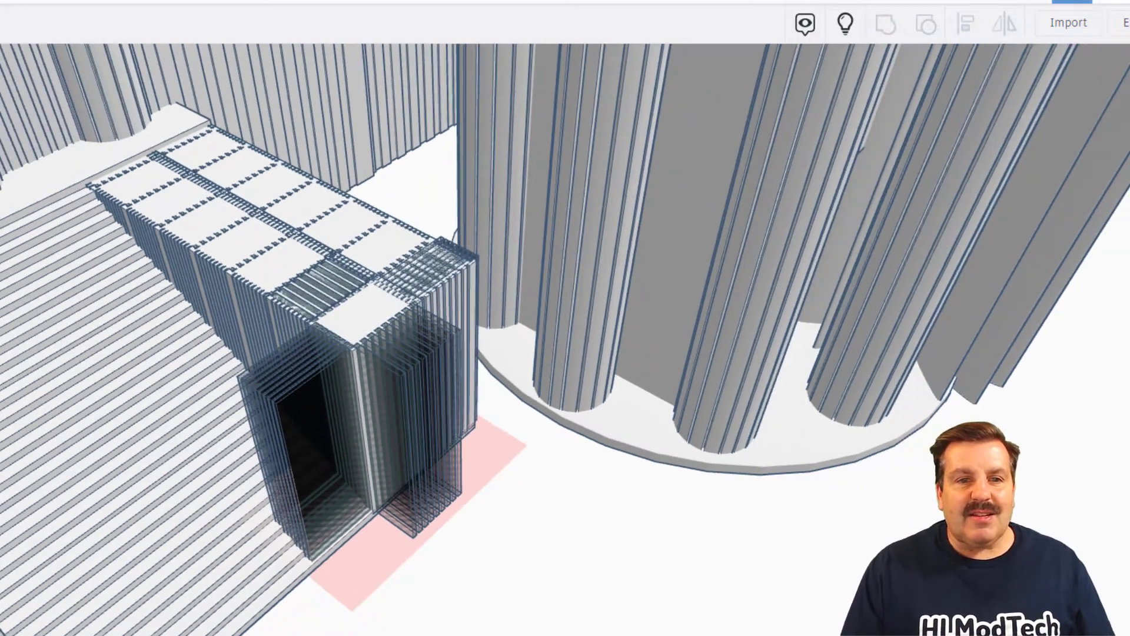
pyautogui.moveTo(494, 418); pyautogui.dragTo(426, 407, button='right')
pyautogui.moveTo(223, 236); pyautogui.dragTo(182, 235, button='right')
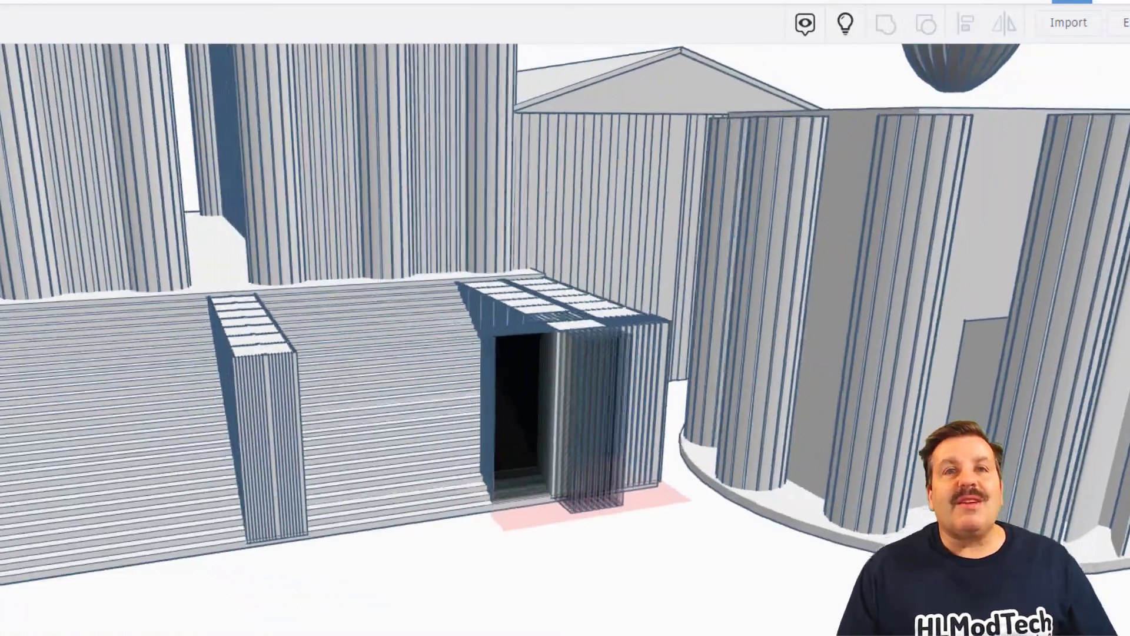
pyautogui.moveTo(530, 365); pyautogui.dragTo(440, 352, button='right')
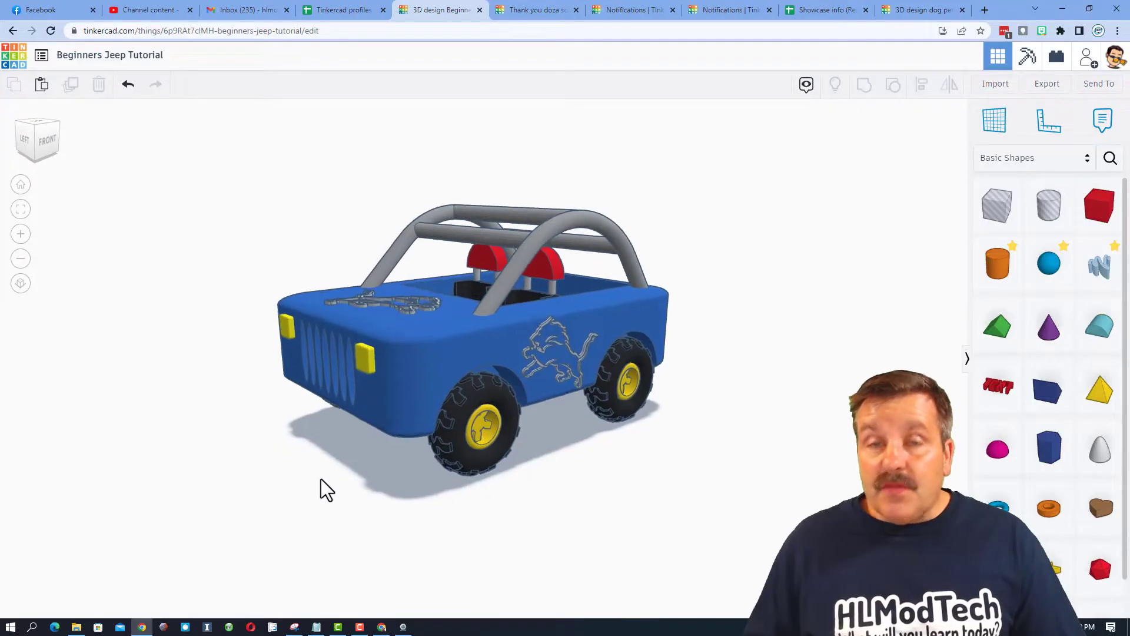
# Generate a new collaboration link for the Beginners Jeep Tutorial design and copy it.
pyautogui.moveTo(320, 478); pyautogui.dragTo(371, 511, button='right')
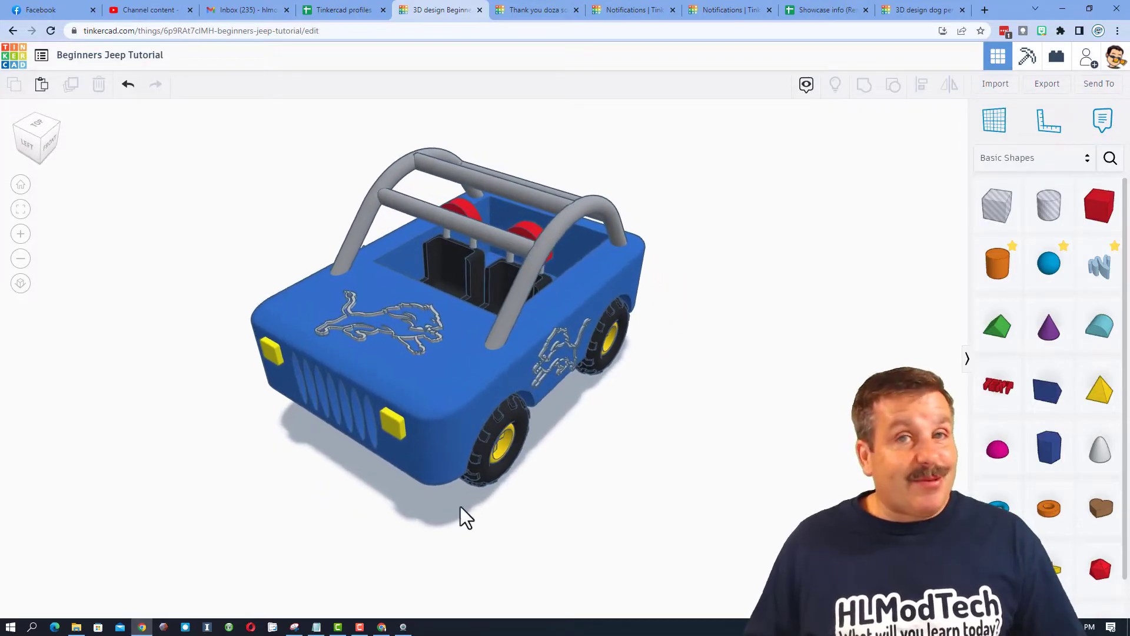
pyautogui.moveTo(461, 506); pyautogui.dragTo(510, 479, button='right')
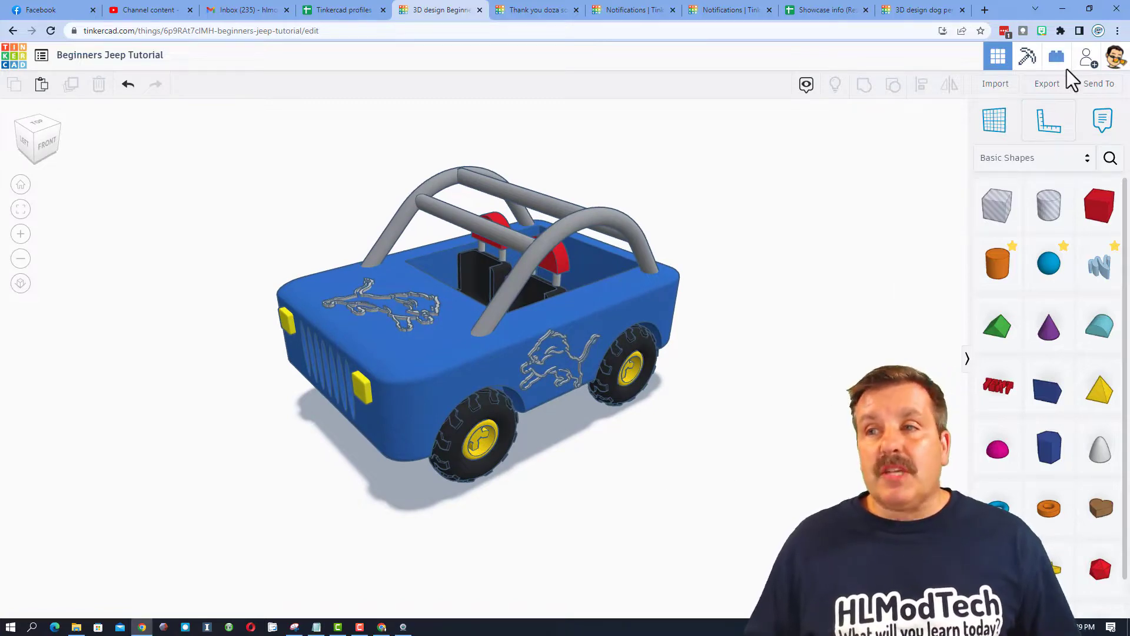
pyautogui.click(1086, 58)
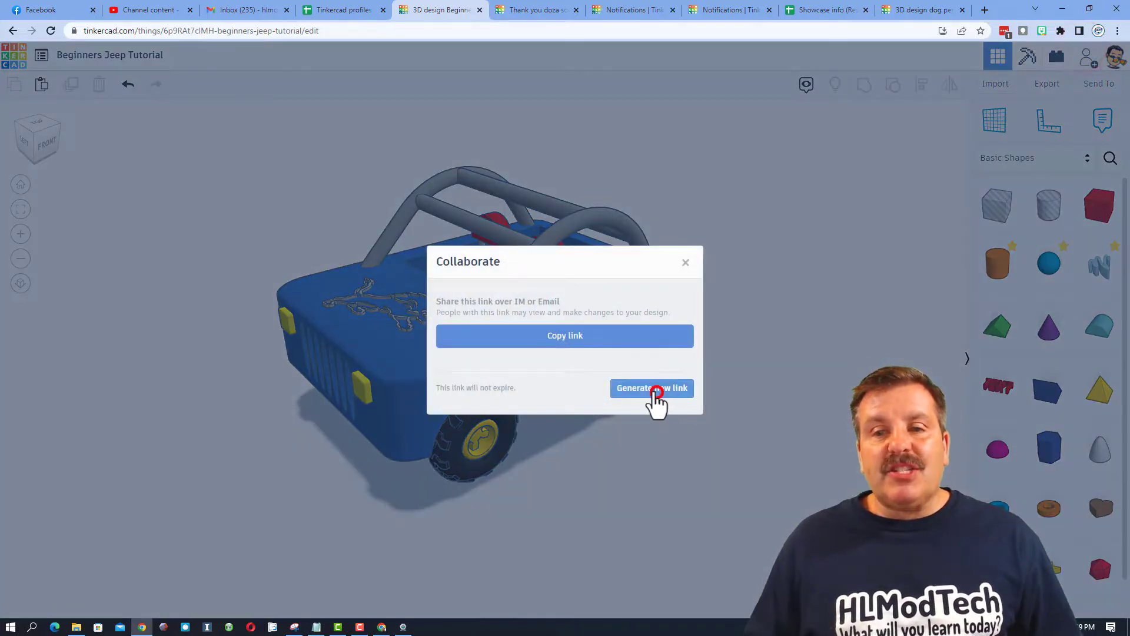
pyautogui.click(602, 337)
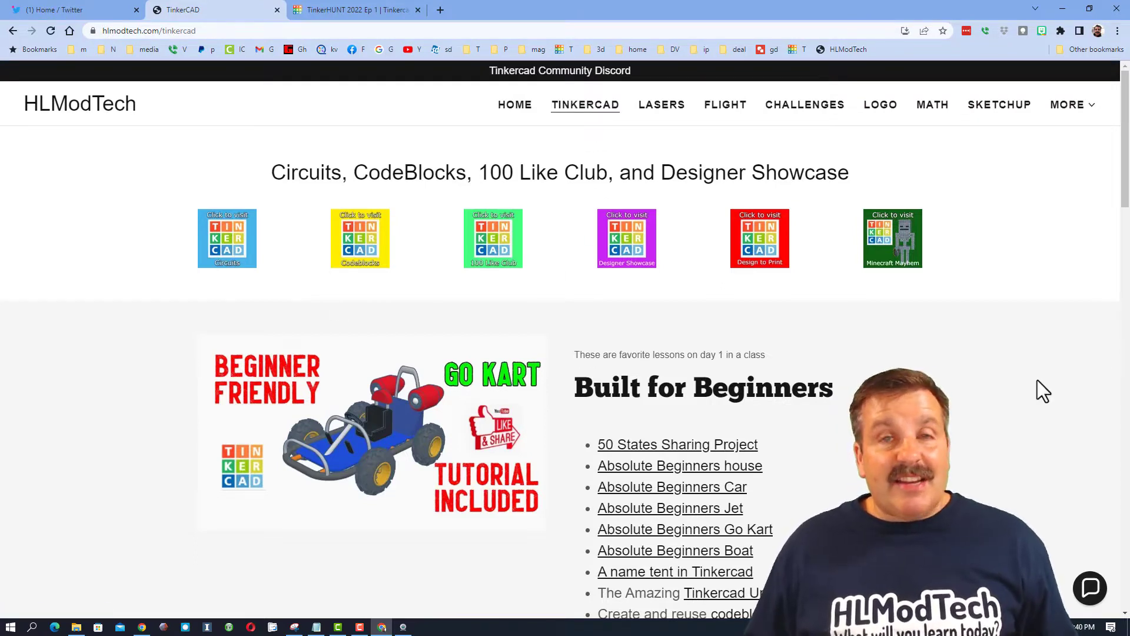
# On the HLModTech Tinkercad page, open and close the contact chat and visit the Tinkercad Community Discord link.
pyautogui.click(1088, 591)
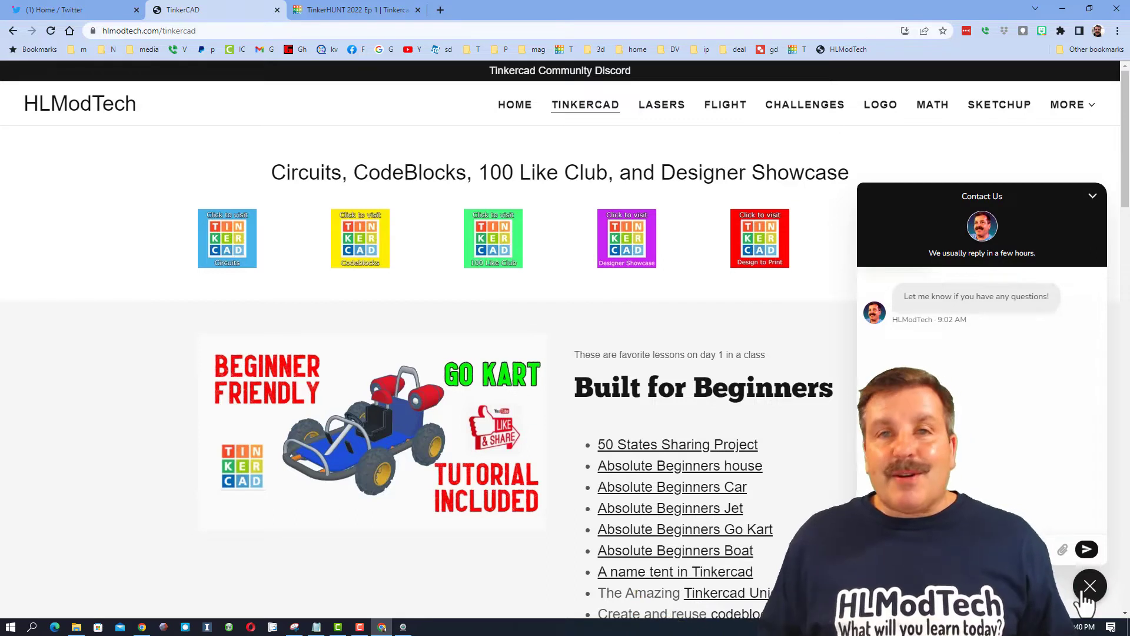
pyautogui.click(1085, 594)
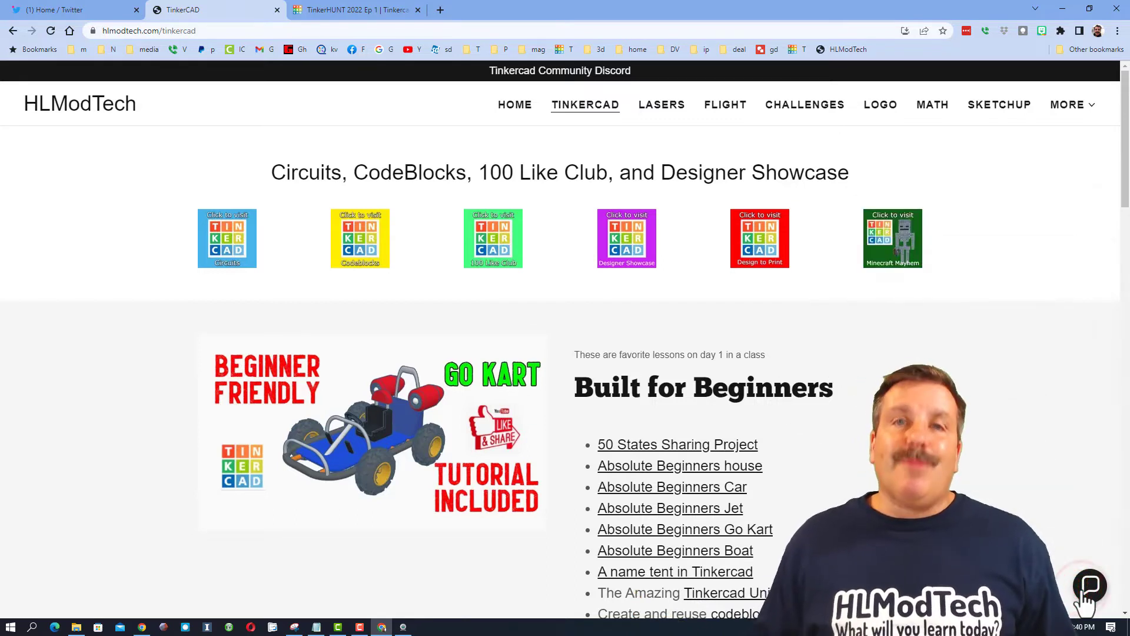
pyautogui.click(569, 80)
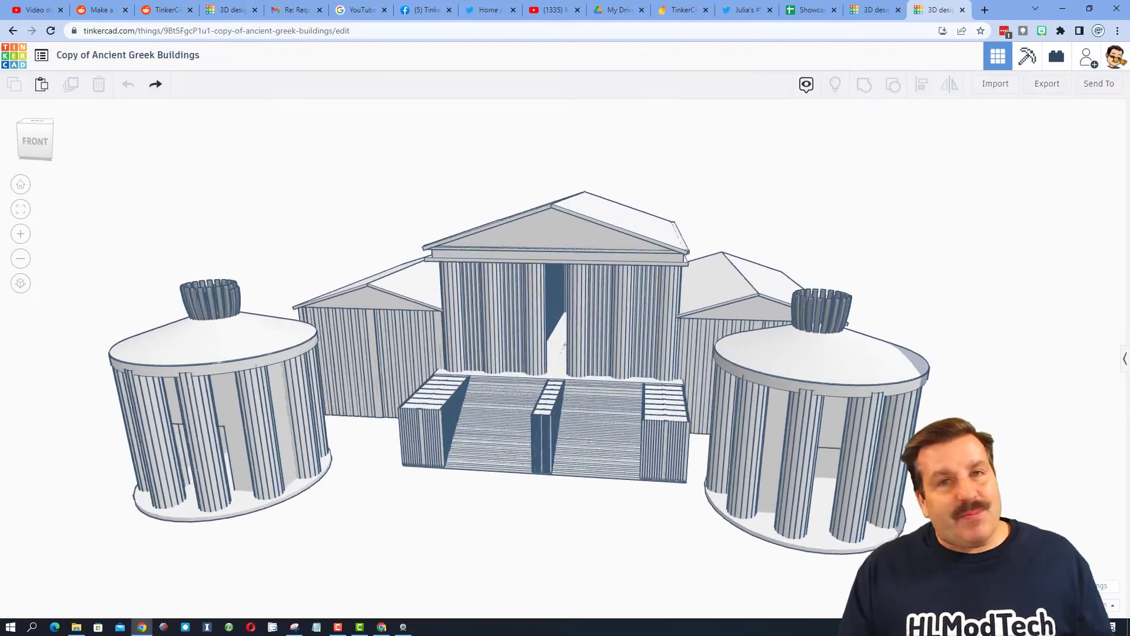
pyautogui.moveTo(566, 376); pyautogui.dragTo(535, 332, button='right')
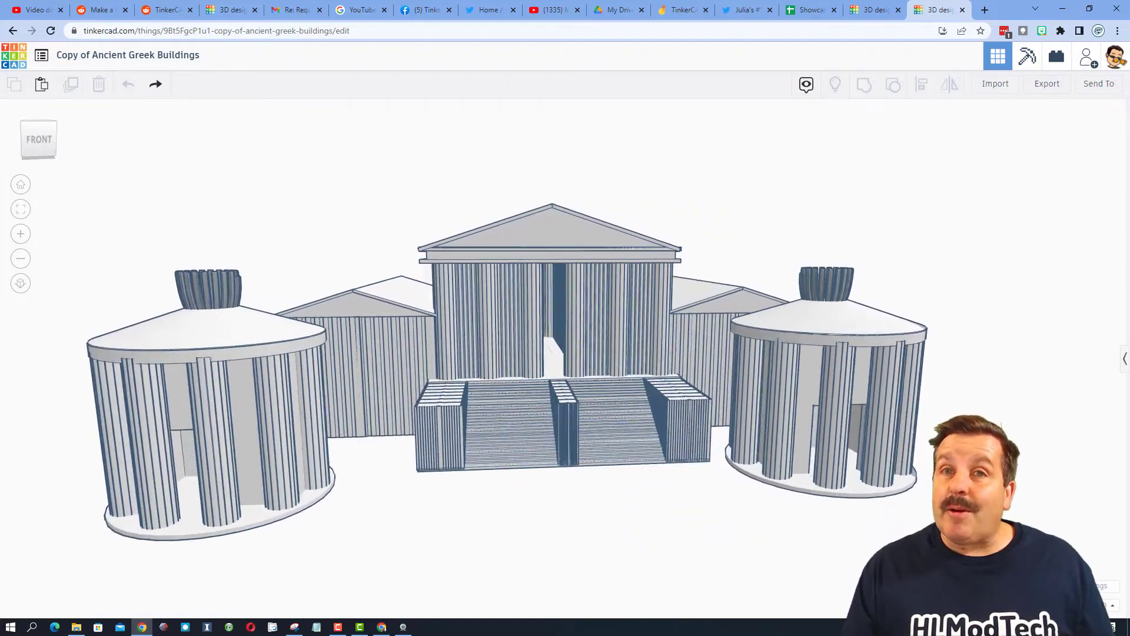